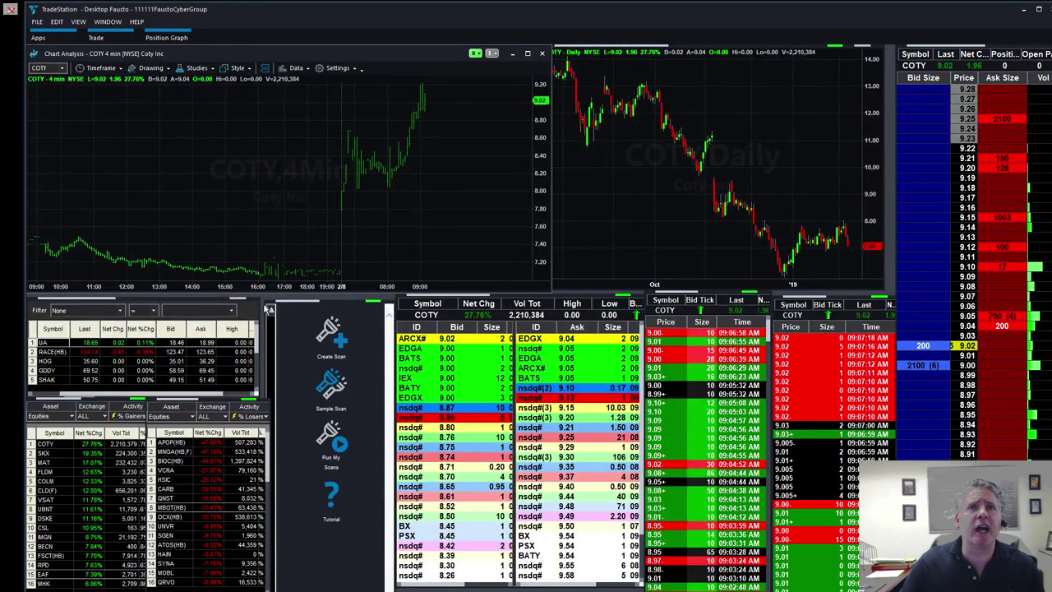
- Maximize the COTY 4-minute chart for a closer view and restore it to the multi-window workspace layout
right_click(265, 306)
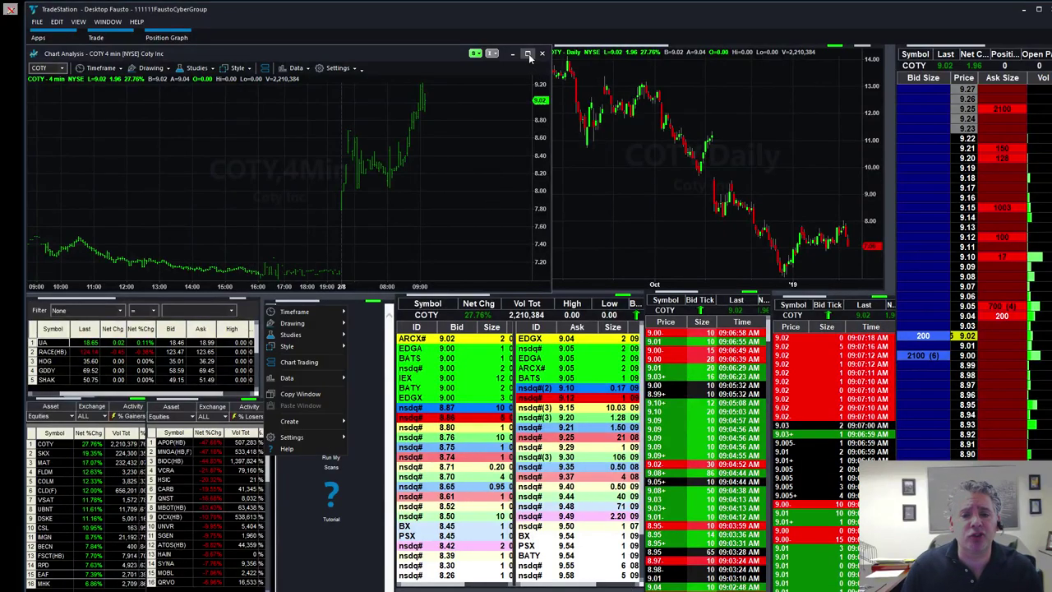
key("Escape")
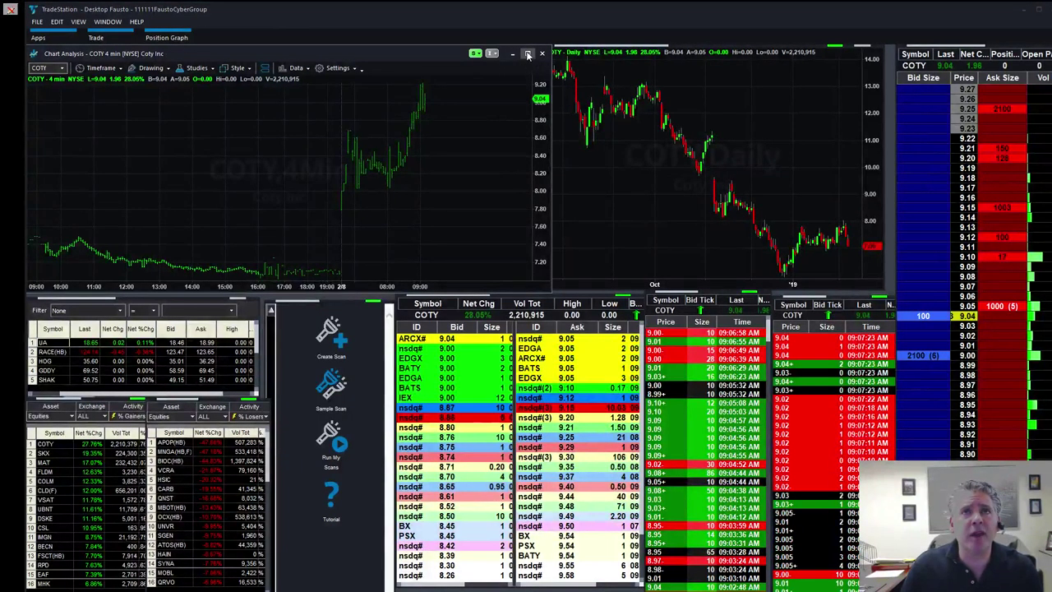
left_click(527, 54)
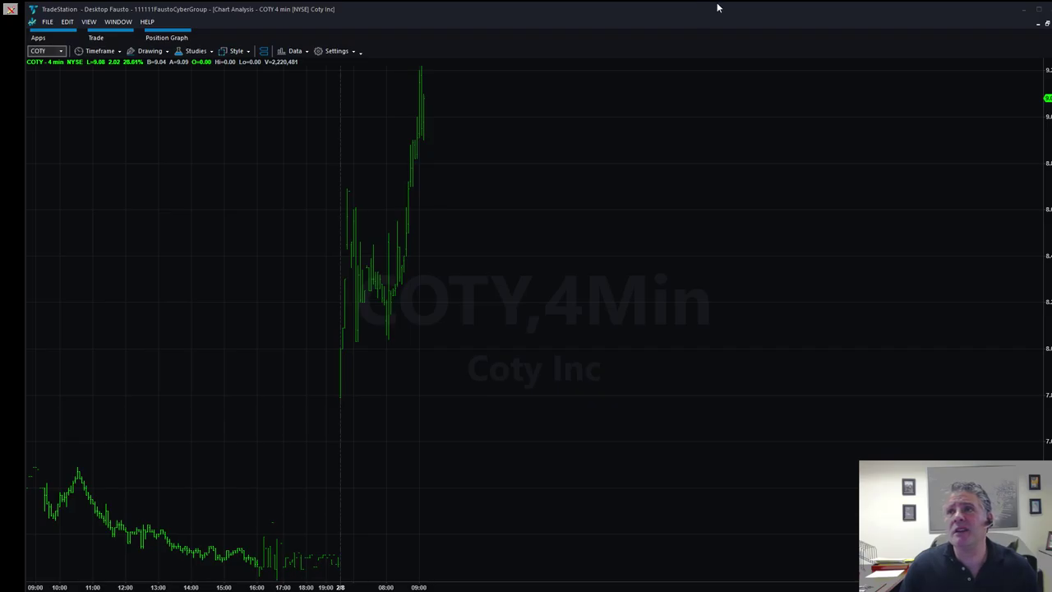
left_click(1047, 25)
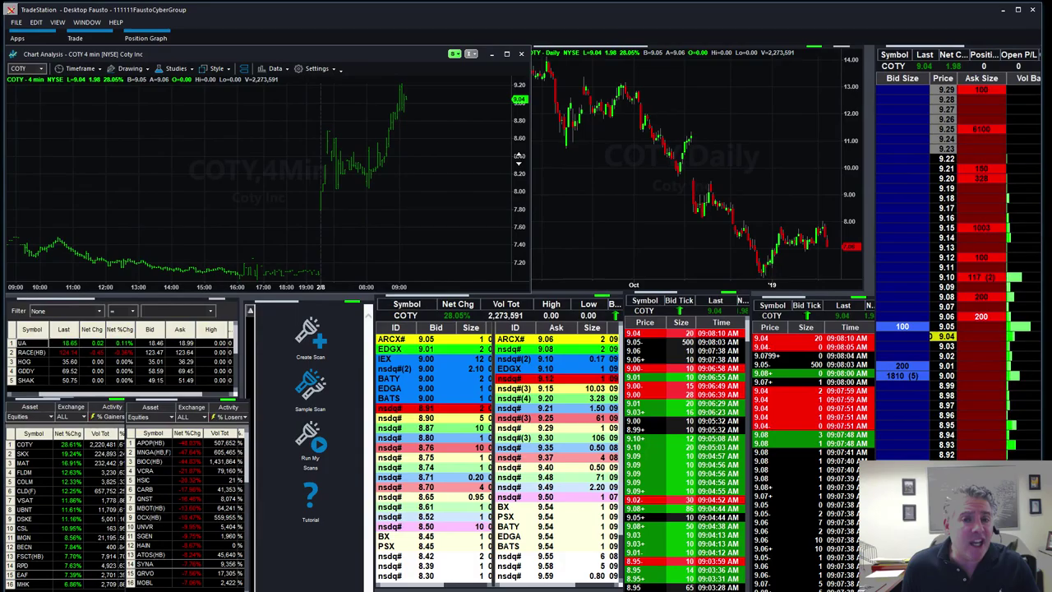
left_click(31, 352)
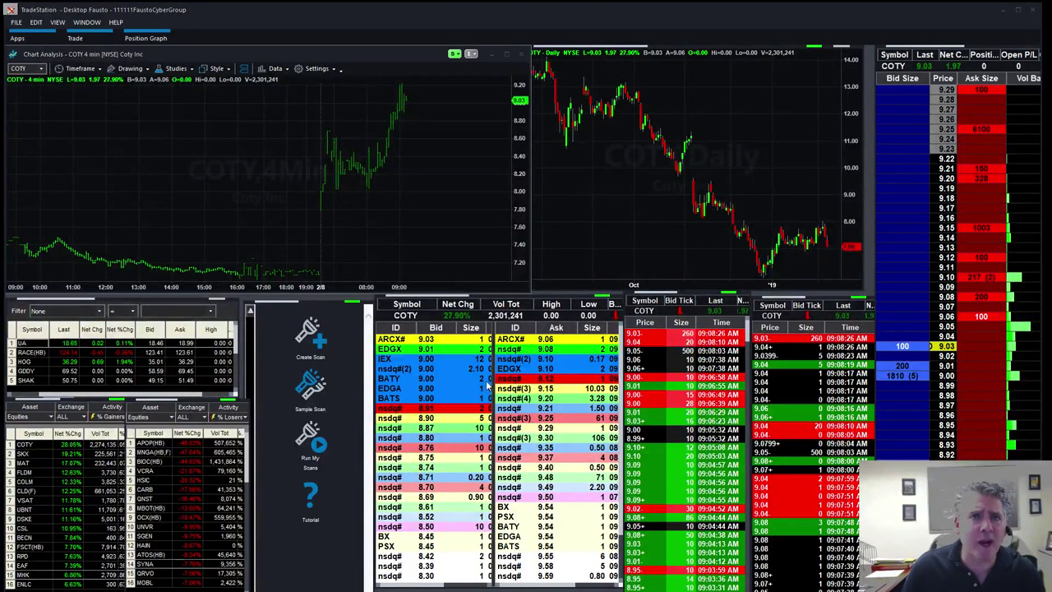
- Bring up SLDB across the linked charts and order-book windows, followed by SGMO, to review their price action
mouse_move(381, 225)
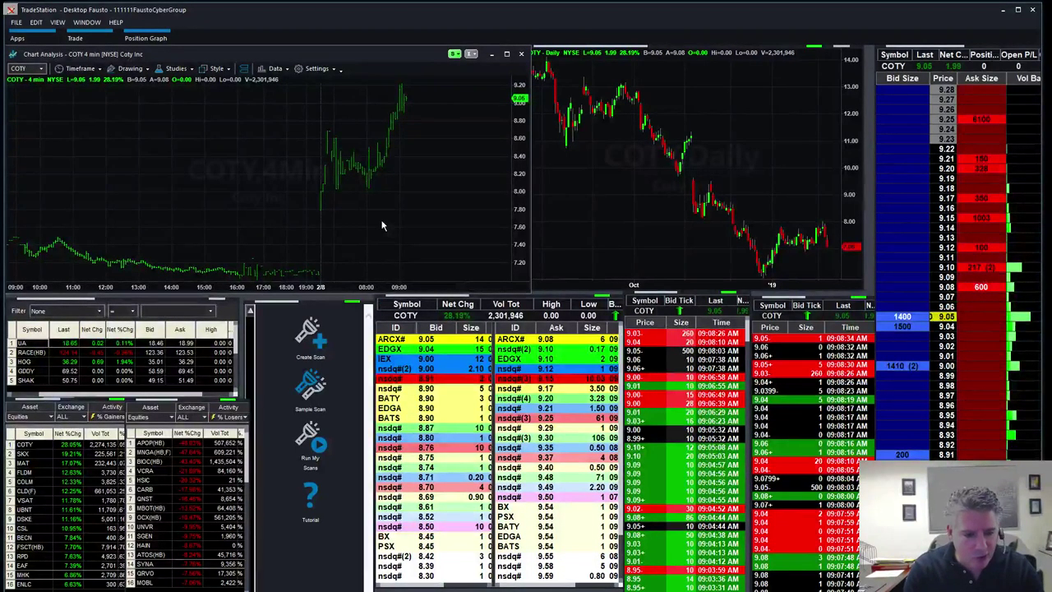
type("SLDB")
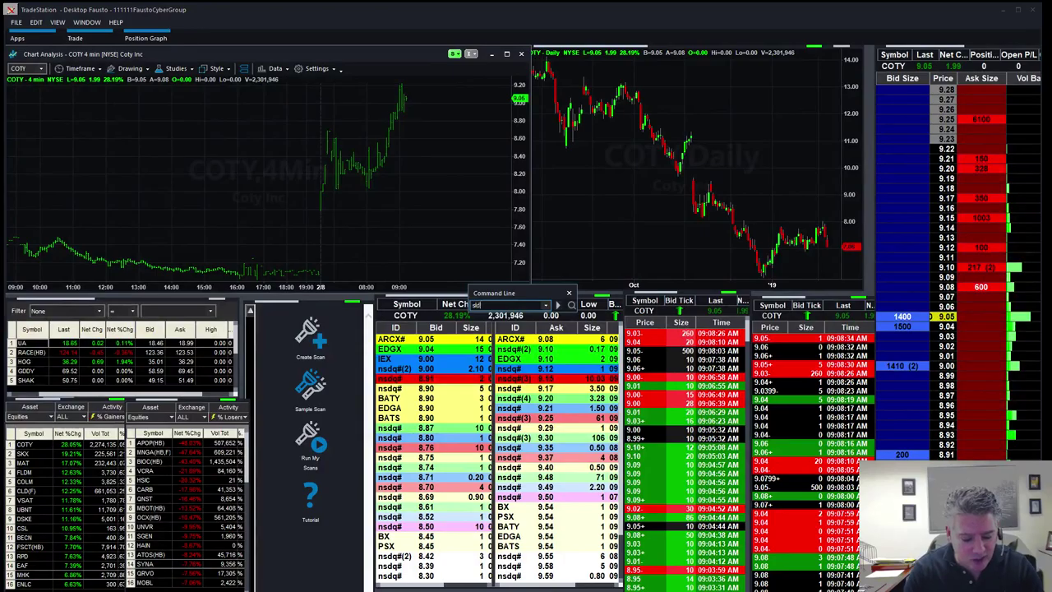
key("Return")
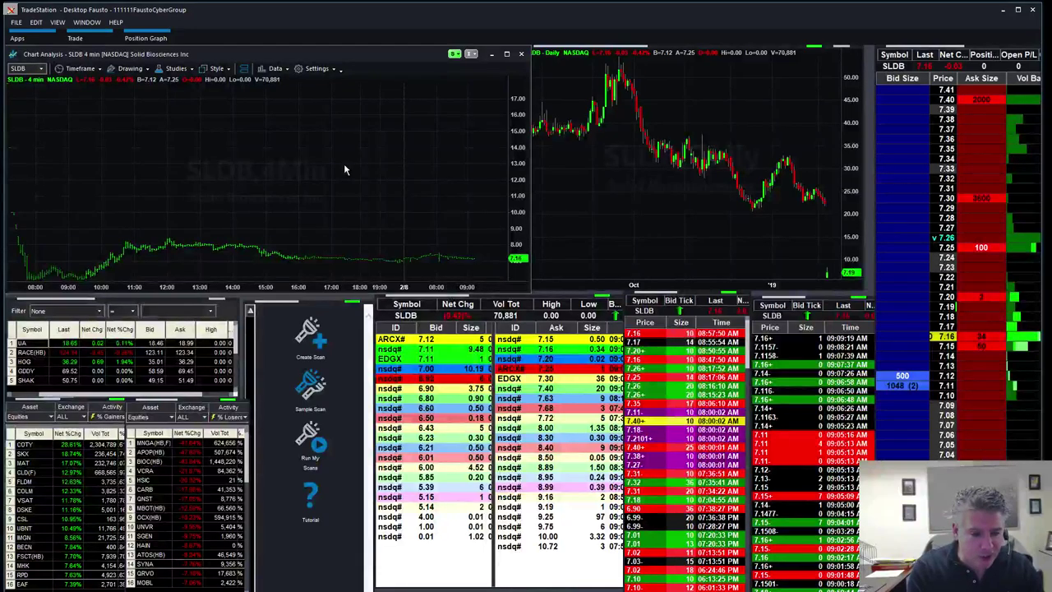
type("sgm")
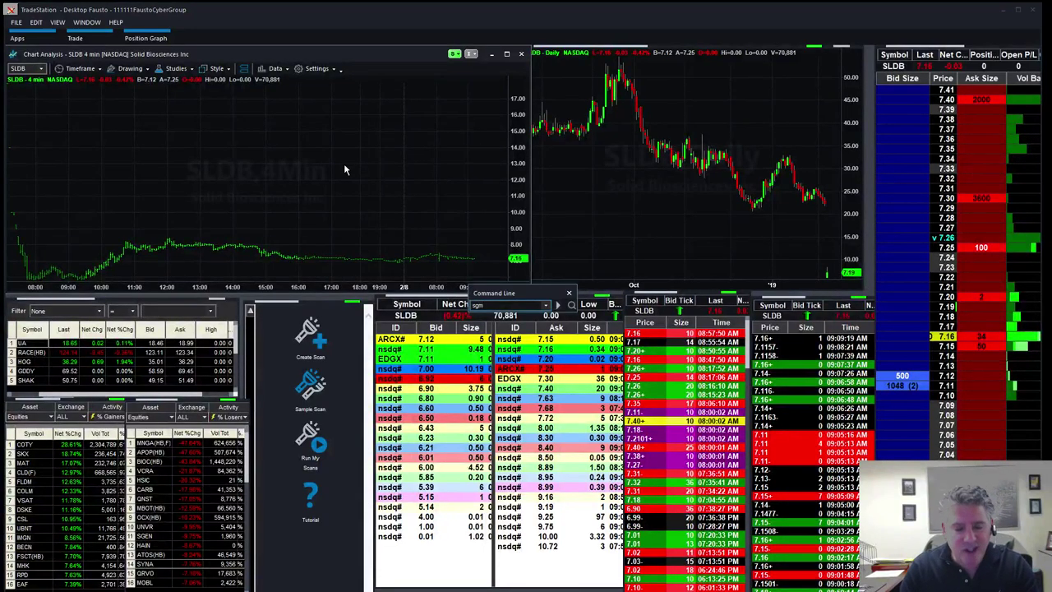
type("o")
key("Return")
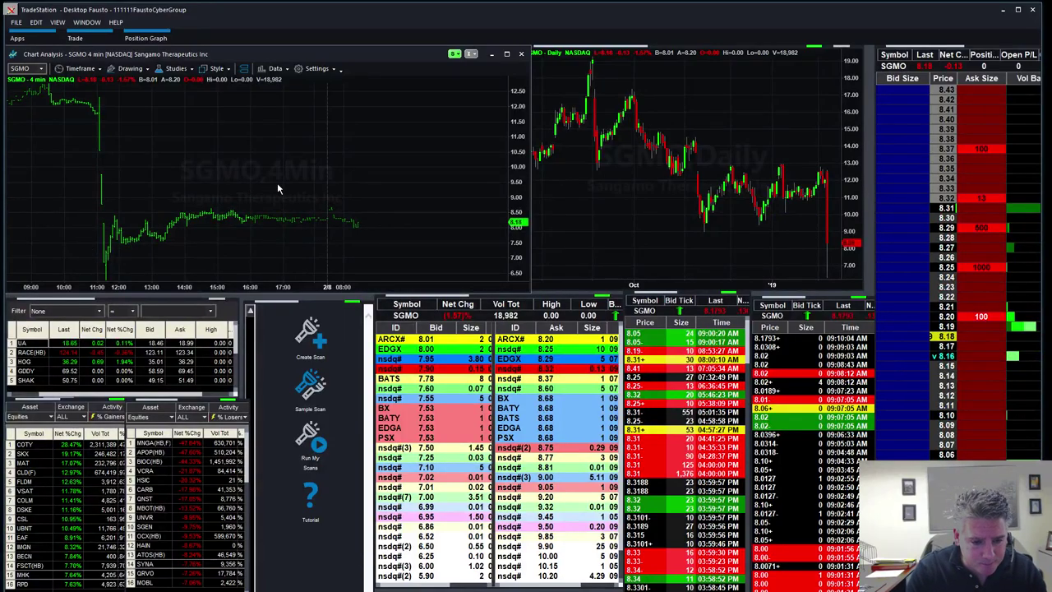
- Switch the linked charts and quote windows to TPNL and review it, followed by CRON
type("tp")
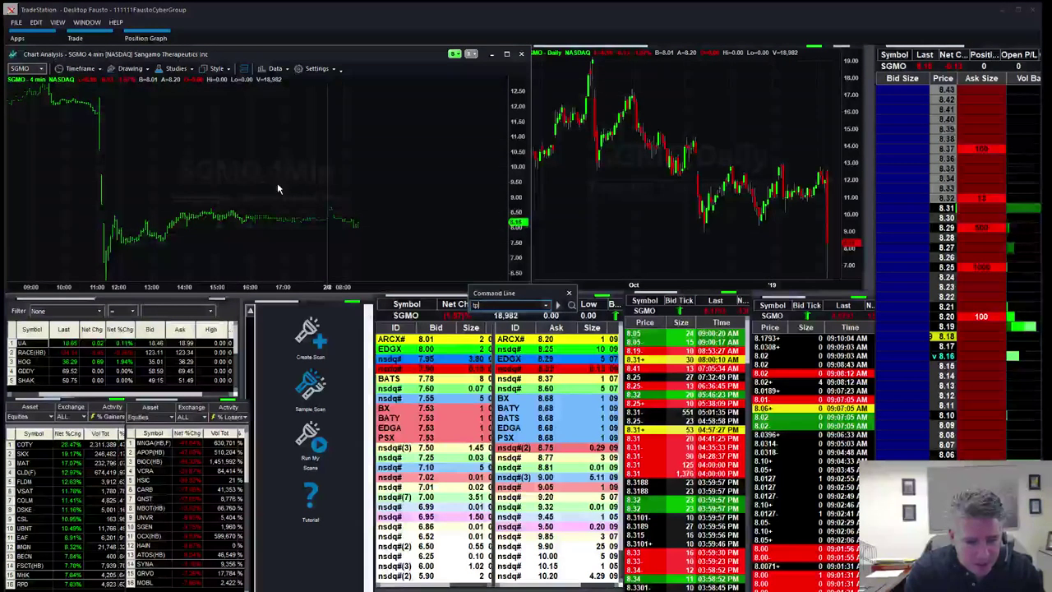
type("nl")
key("Return")
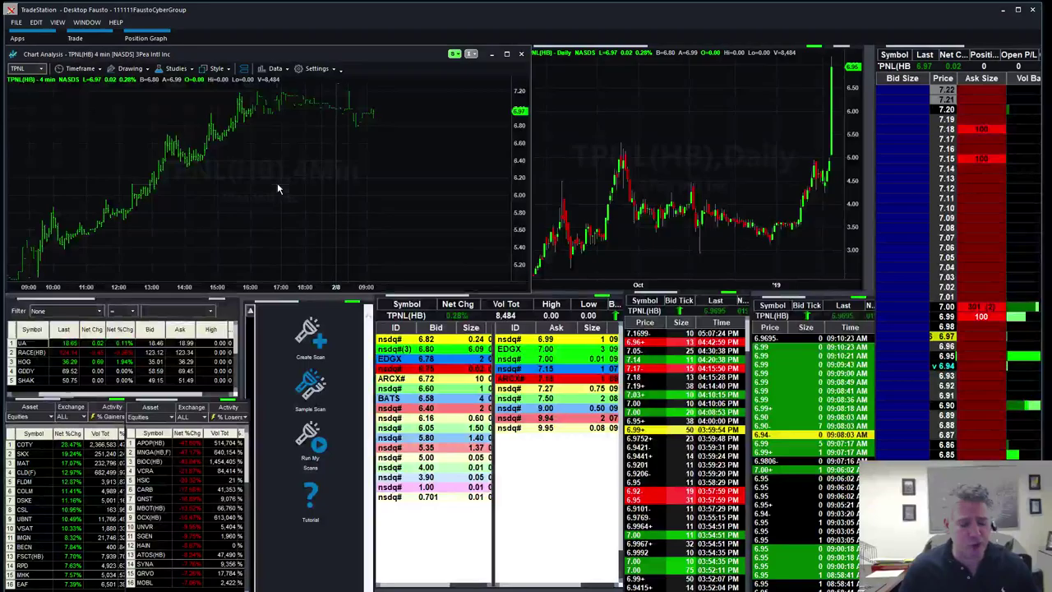
type("CRON")
key("Return")
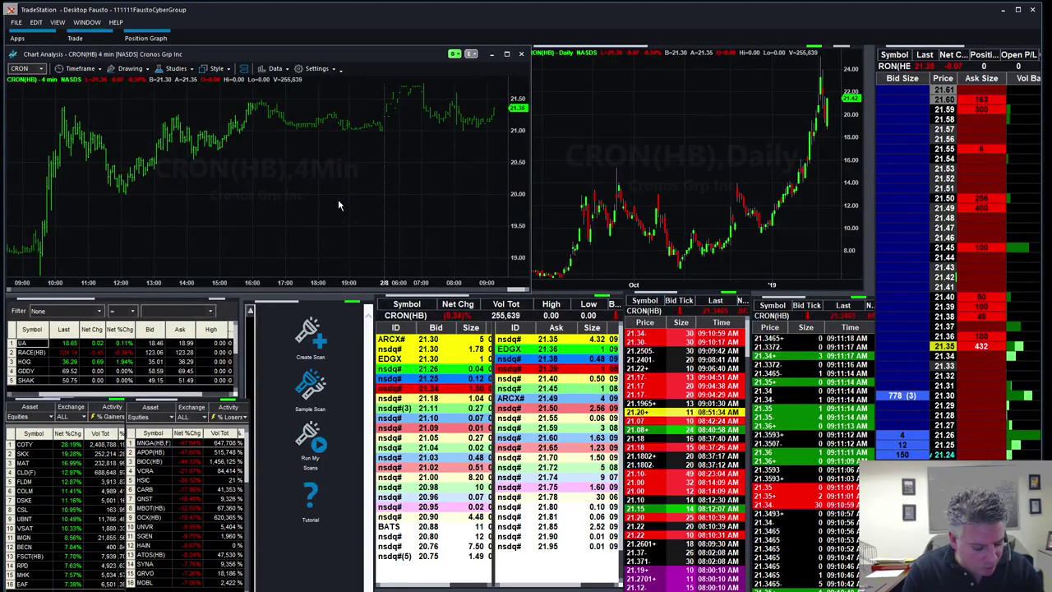
- Review the 4-minute and daily charts of PDD, followed by those of APOP
type("PDD")
key("Return")
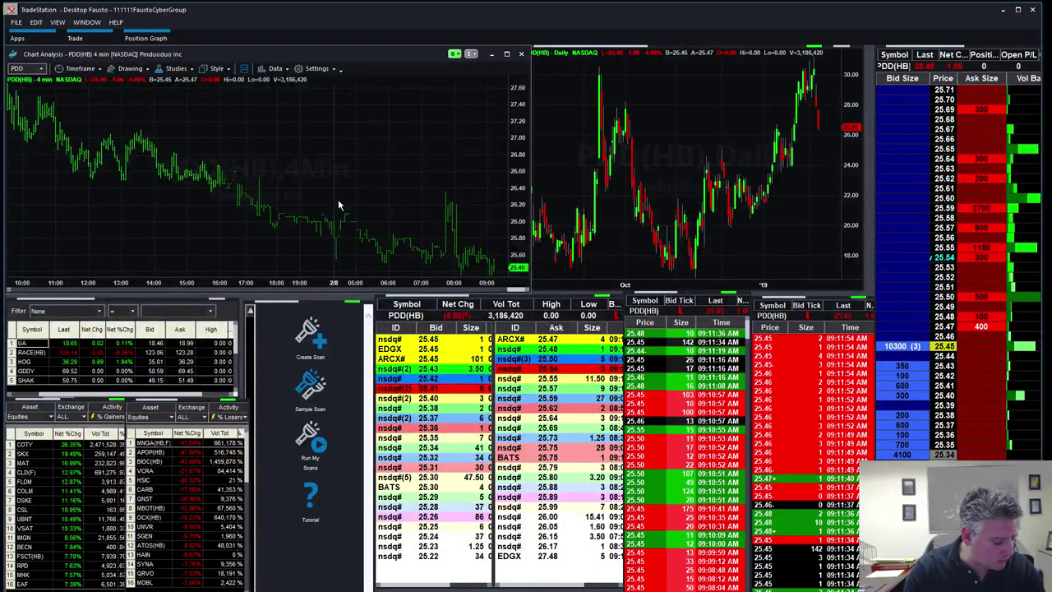
type("apo")
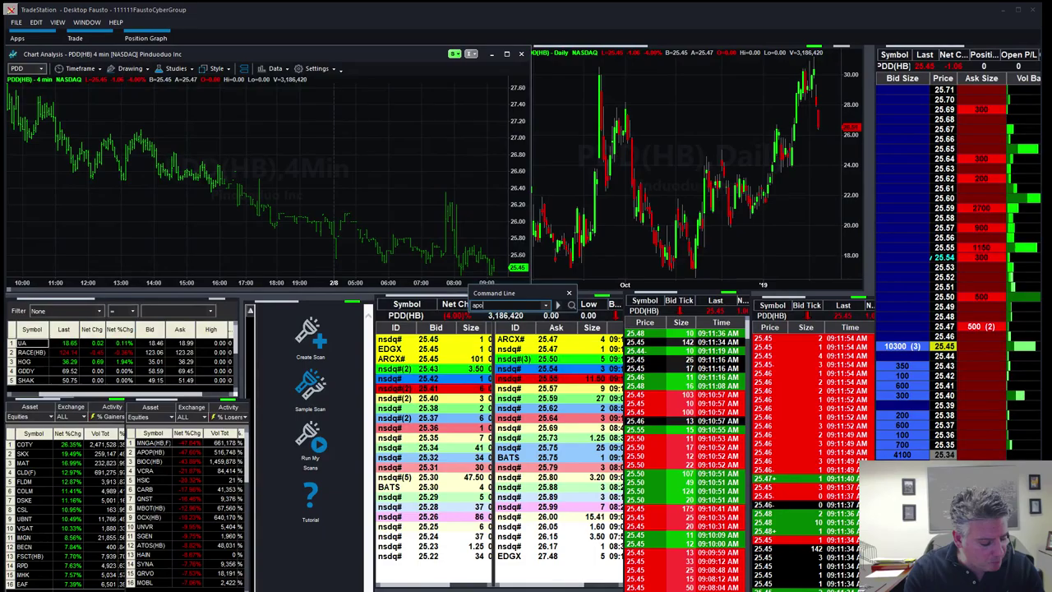
type("p")
key("Return")
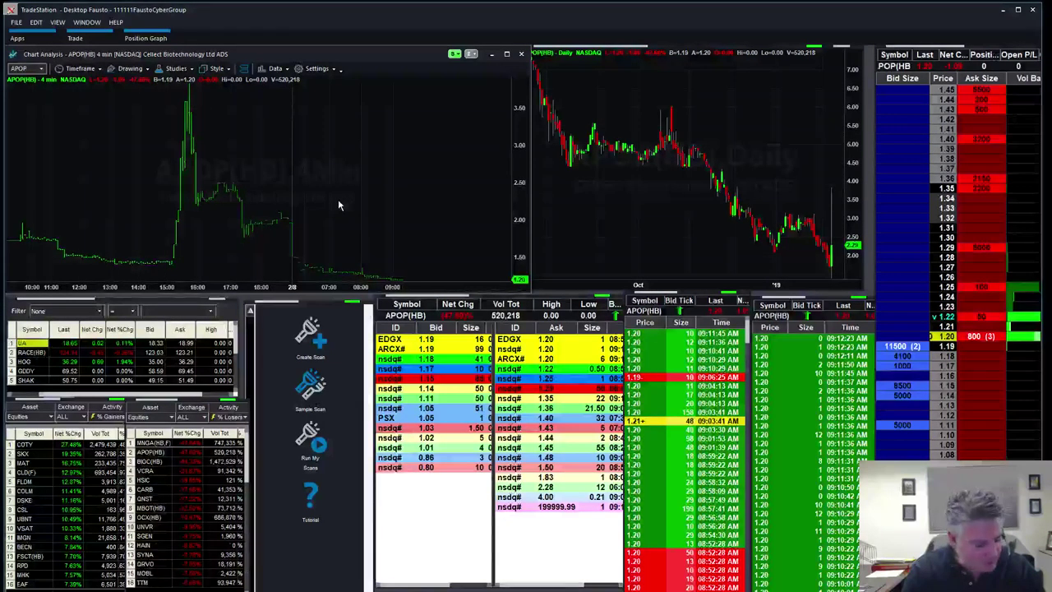
- Load BIOC into the linked workspace windows for review, followed by MNGA
type("bioc")
key("Return")
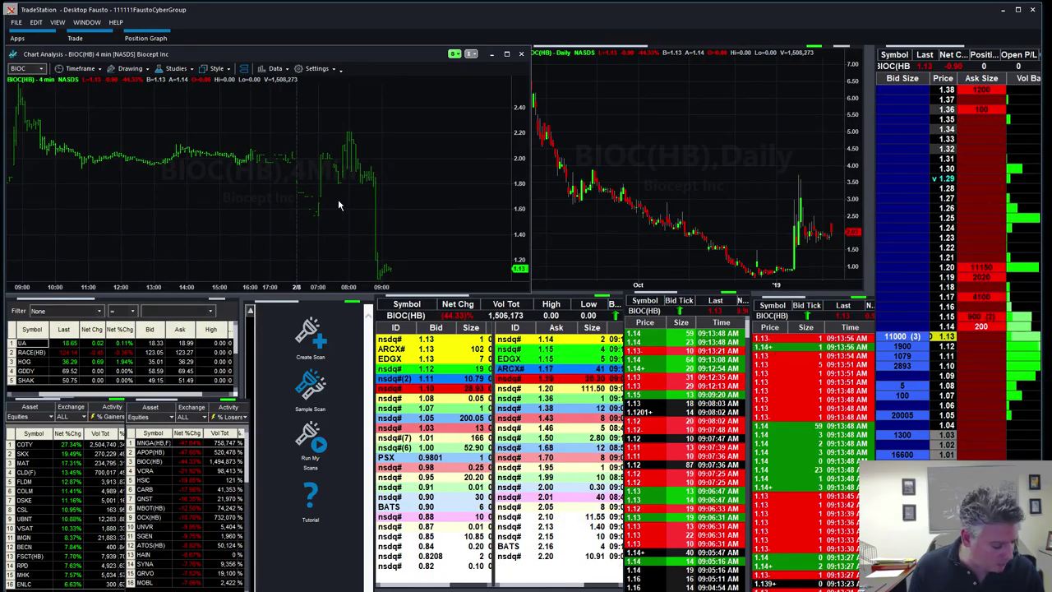
type("mn")
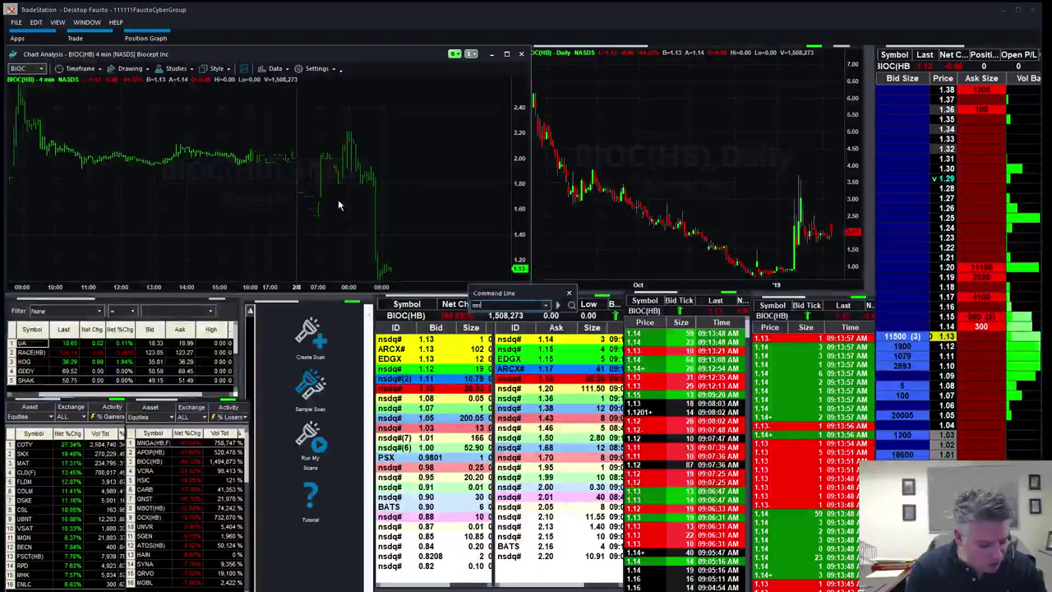
type("ga")
key("Return")
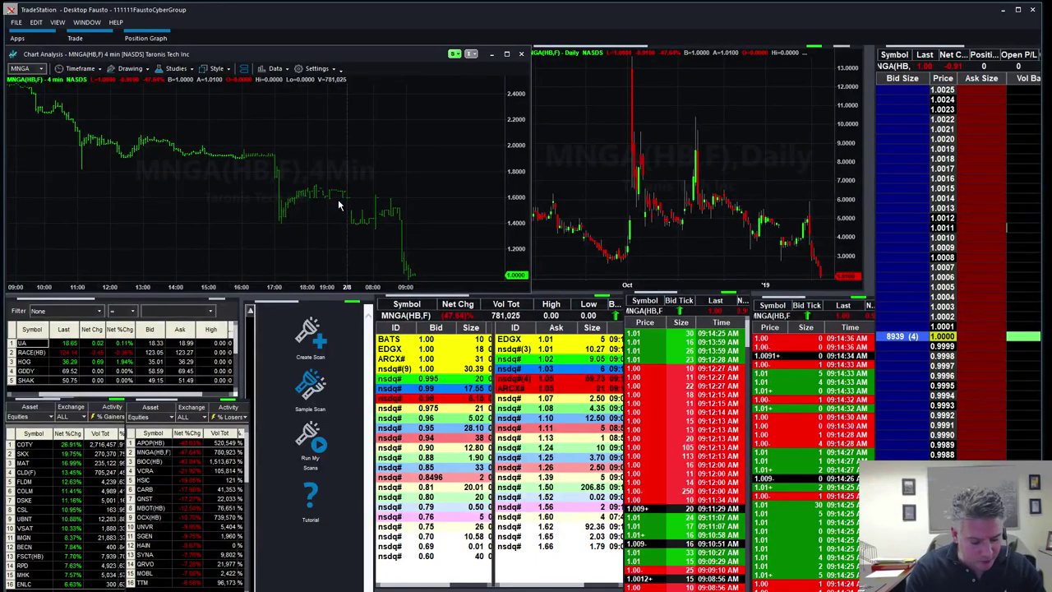
- Display CARB in the linked charts and market depth windows, and return to COTY after reviewing it
type("carb")
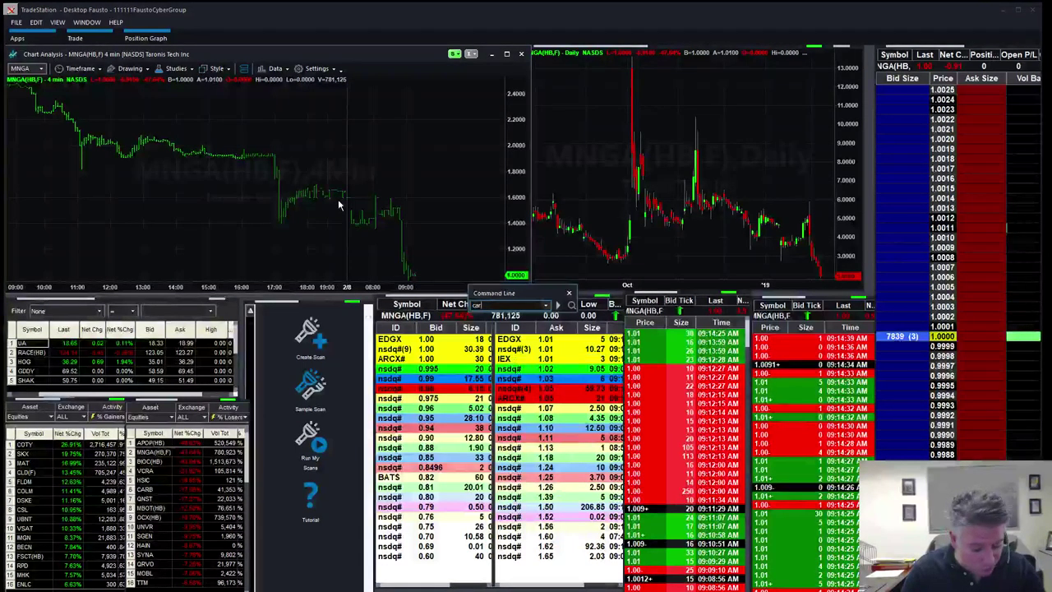
key("Return")
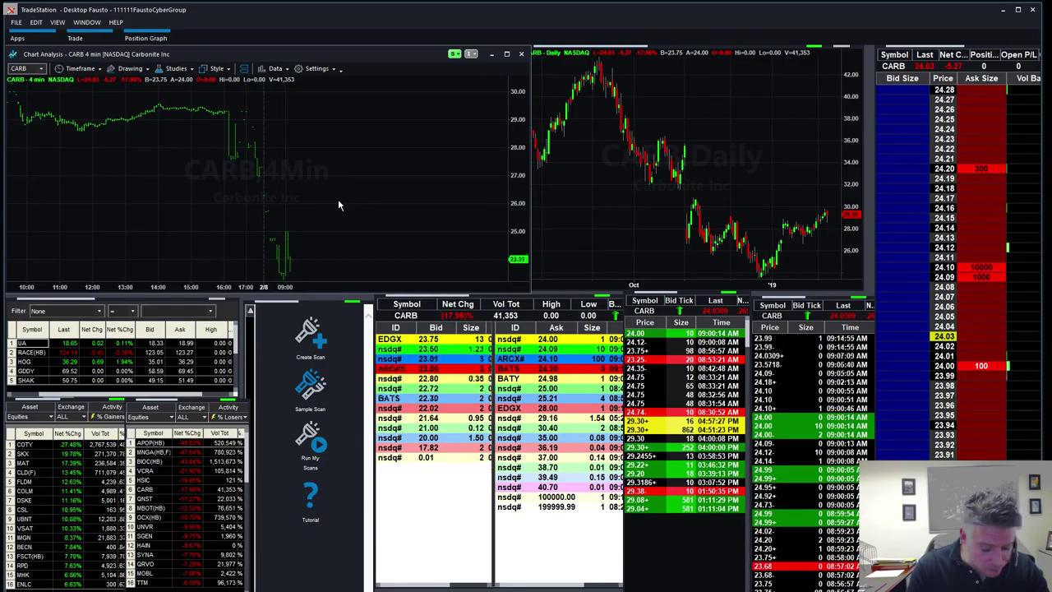
type("cot")
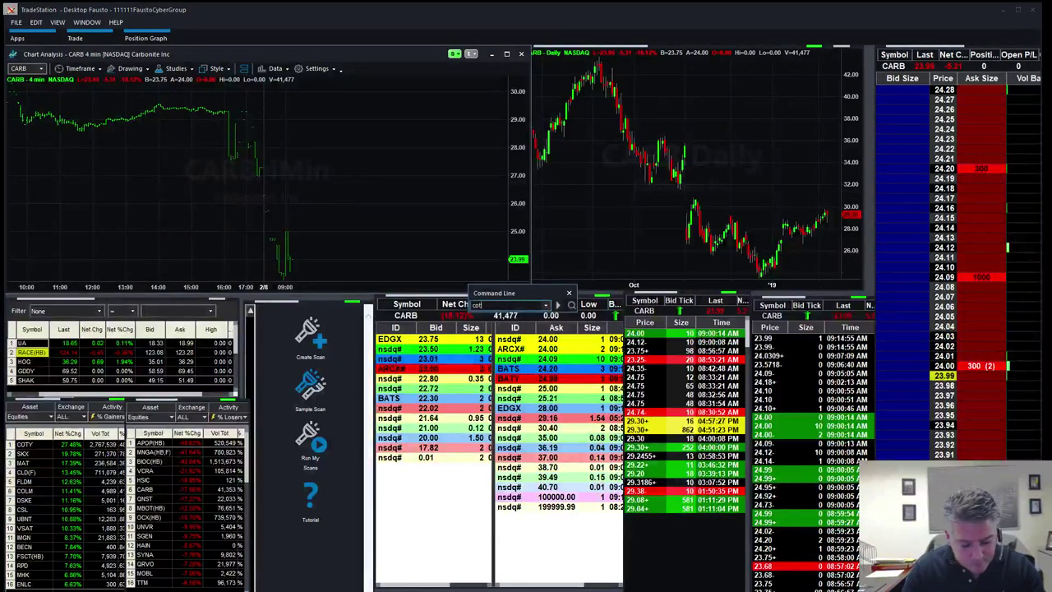
type("y")
key("Return")
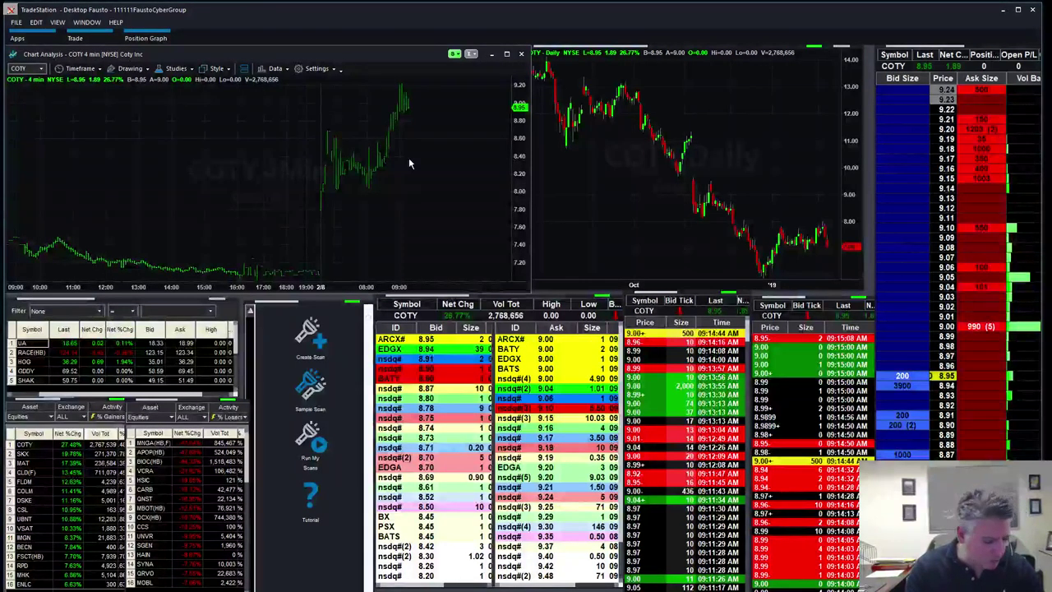
- Review SKX in the linked intraday and daily charts, followed by VCRA
type("SKX")
key("Return")
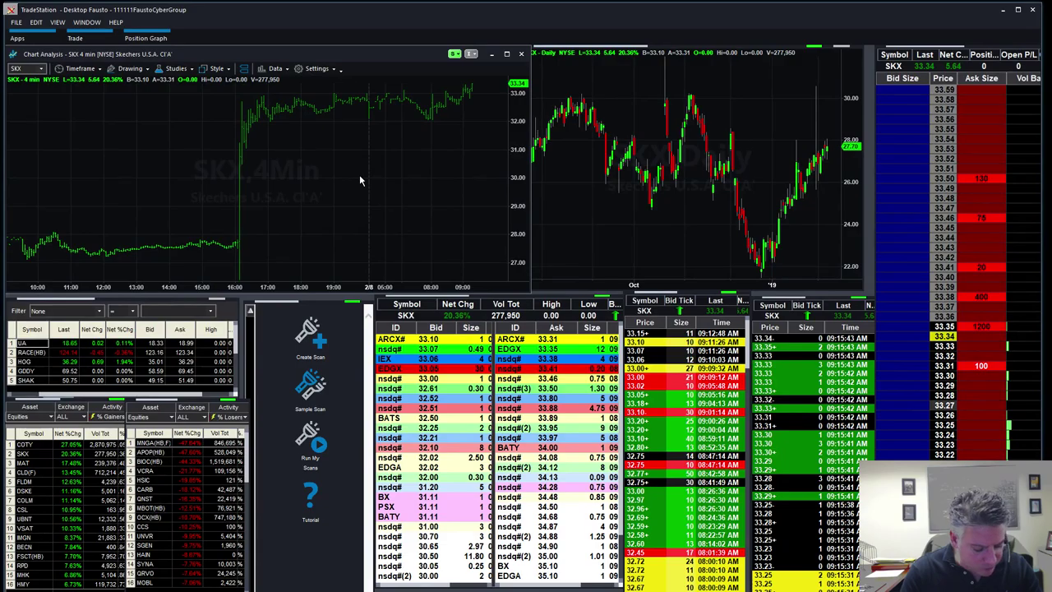
type("vcra")
key("Return")
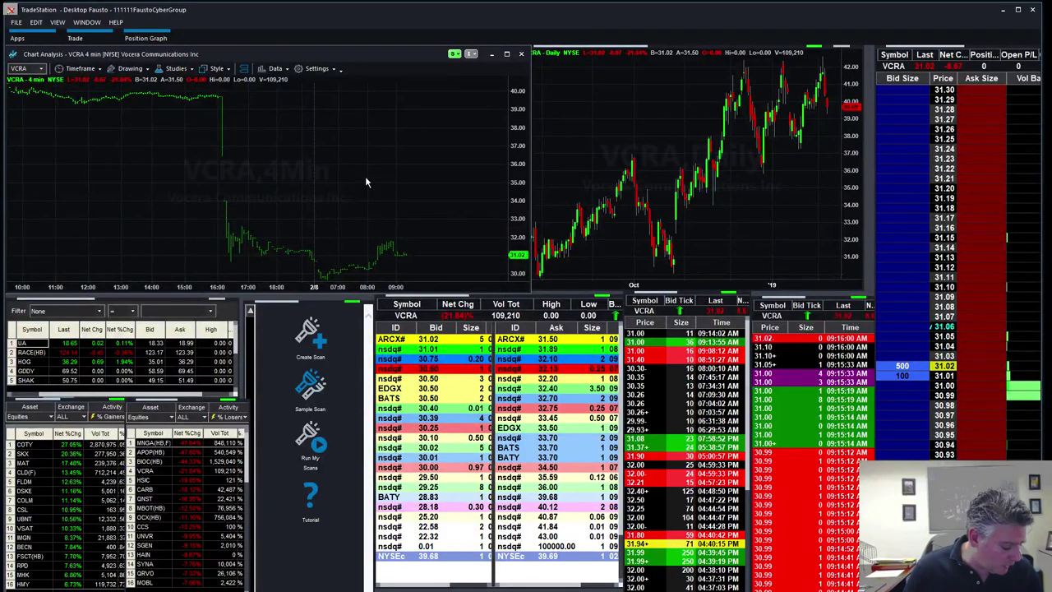
- Change the linked workspace symbol to GRUB to review its charts
type("grub")
key("Return")
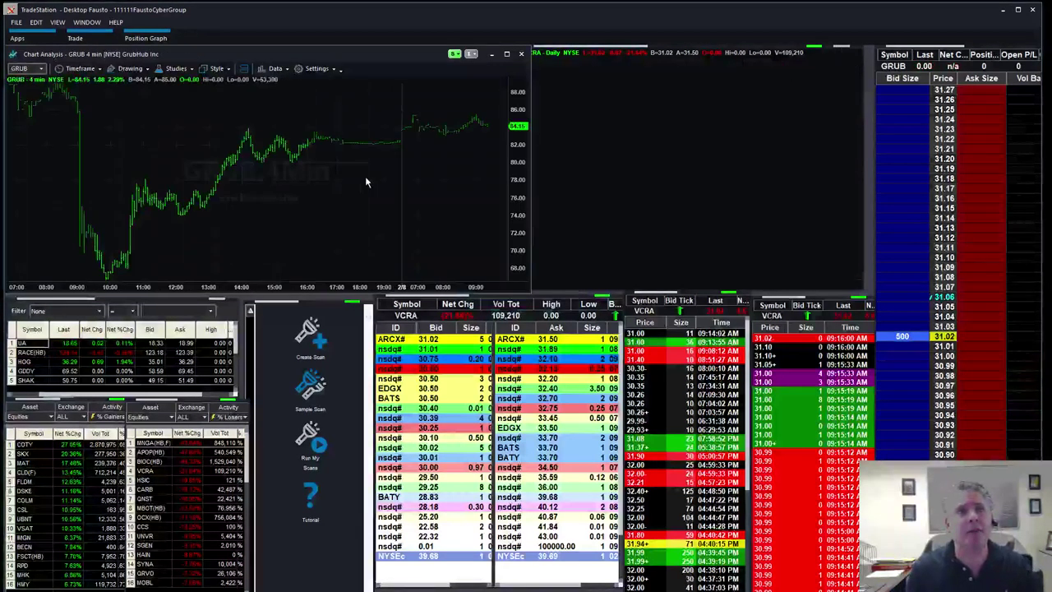